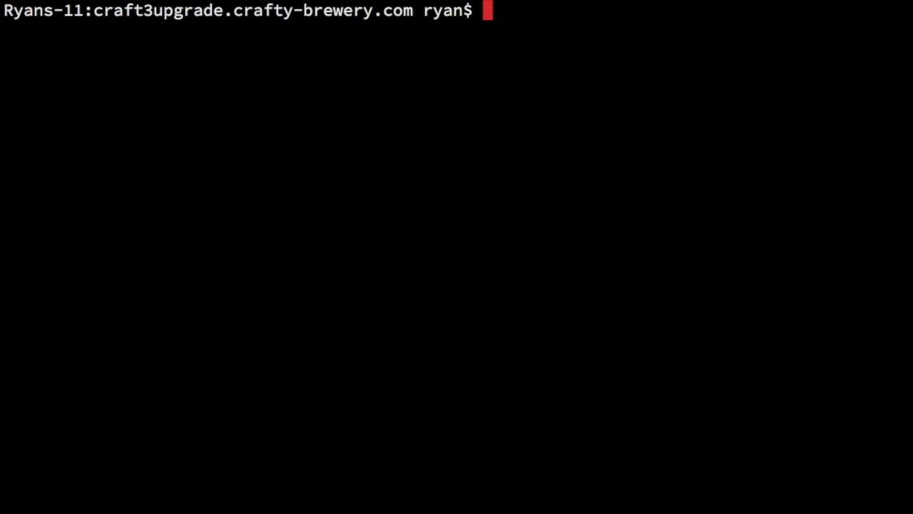
Enter composer require craftcms/cms:~3.0.0-beta. at the Terminal prompt, leaving it unrun
text(composer )
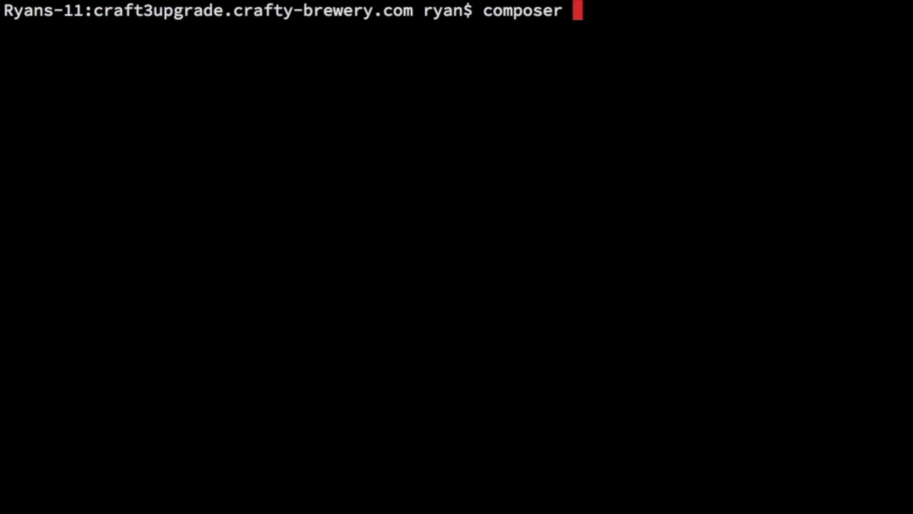
text(require )
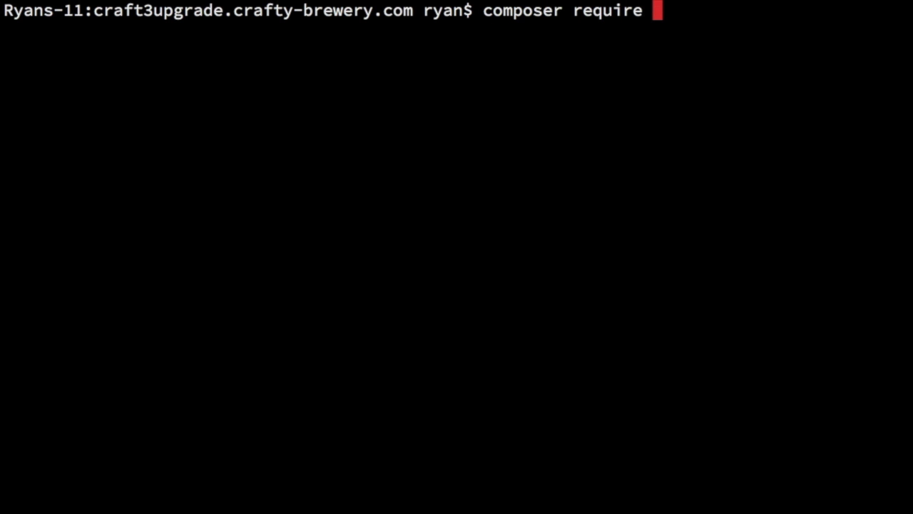
text(craftcms/c)
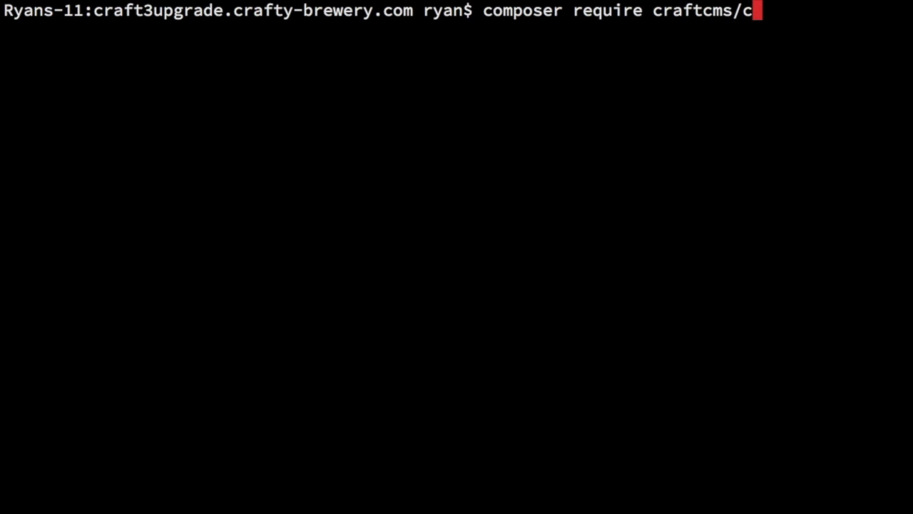
text(ms:~)
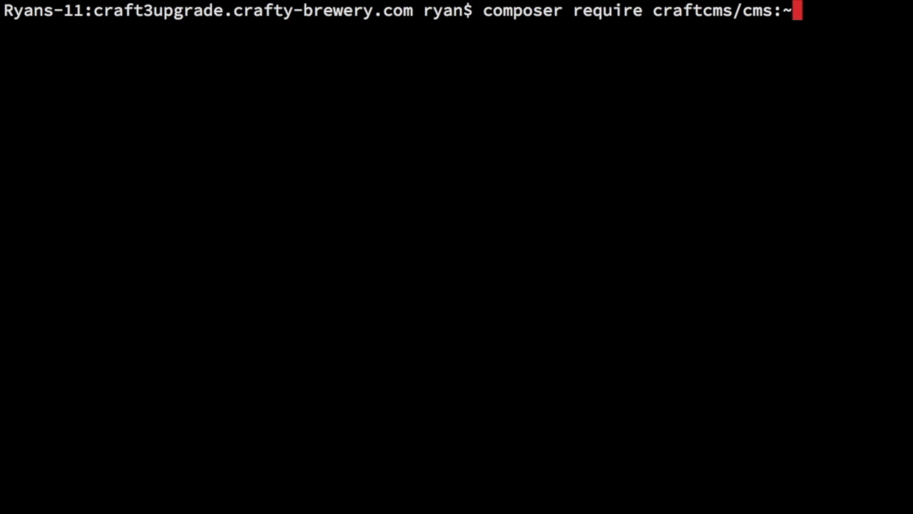
text(3.3)
key(BackSpace)
text(-.)
key(BackSpace)
key(BackSpace)
text(0.0)
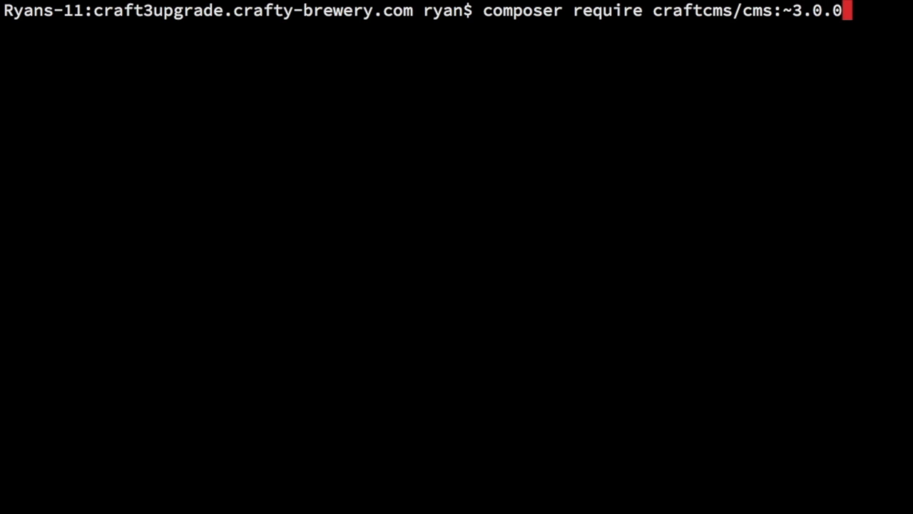
text(-beta.)
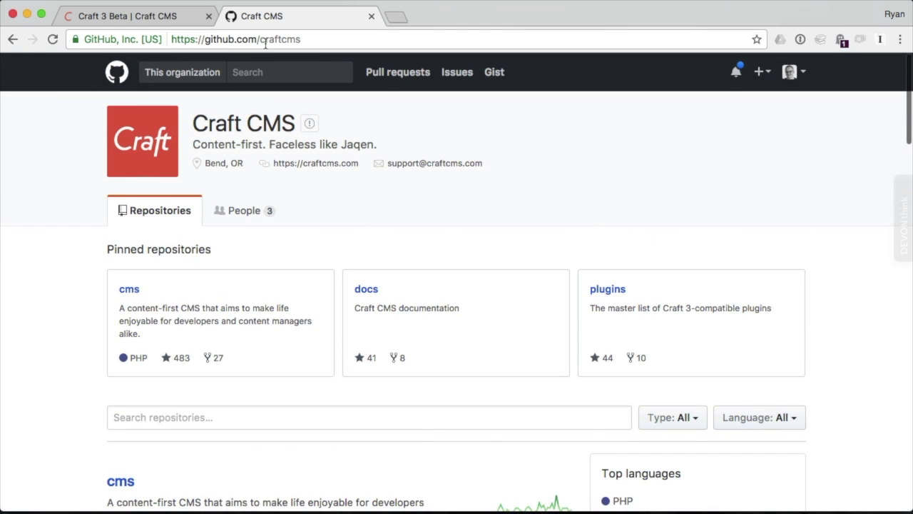
Find the newest beta, 3.0.0-beta.7, in the craftcms/cms repository's GitHub releases
click(129, 293)
scroll(82, 305, down, 1)
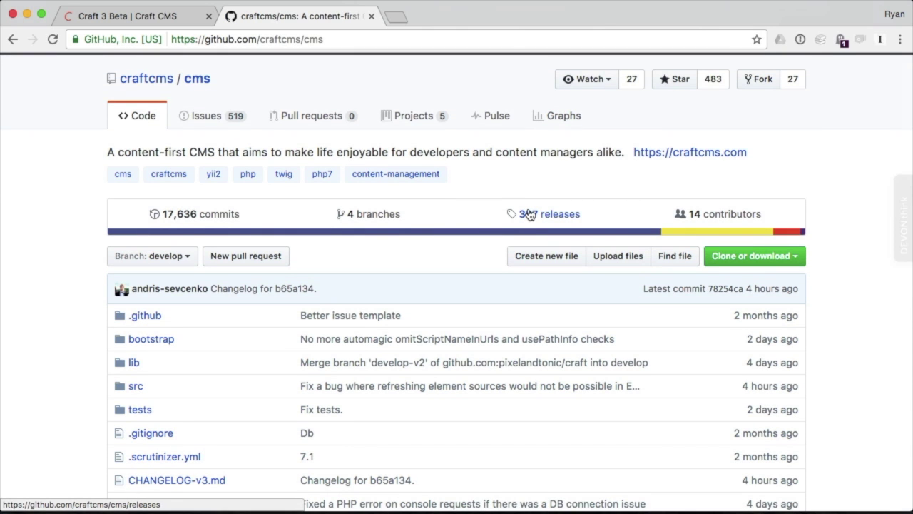
click(528, 214)
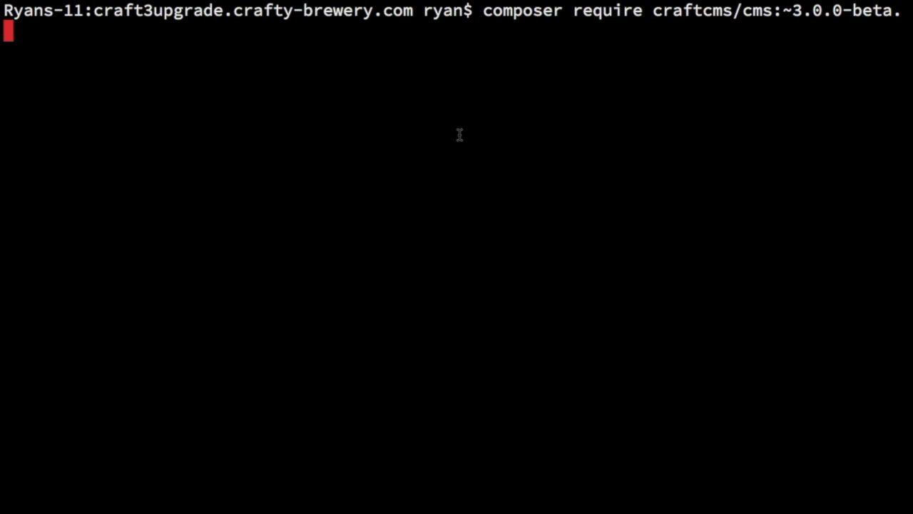
Run composer require craftcms/cms:~3.0.0-beta.7, then enter the plugin-installer require command
text(7)
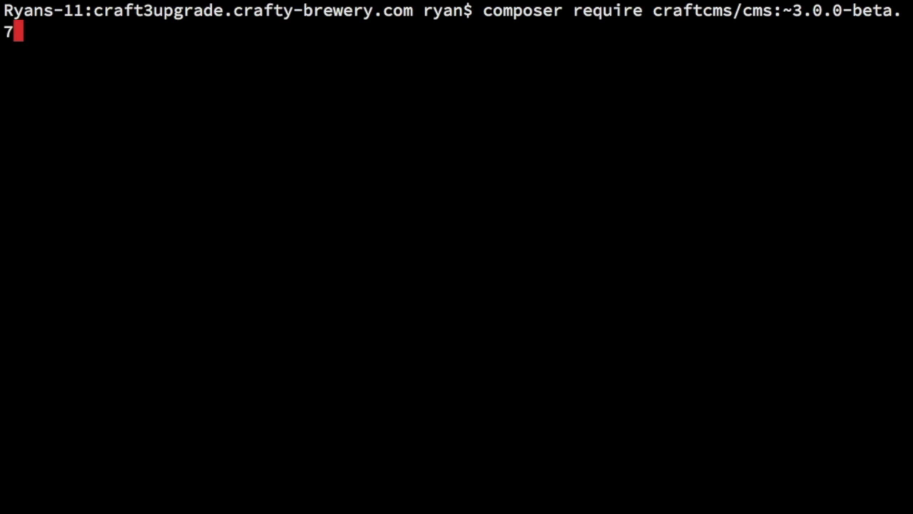
key(Return)
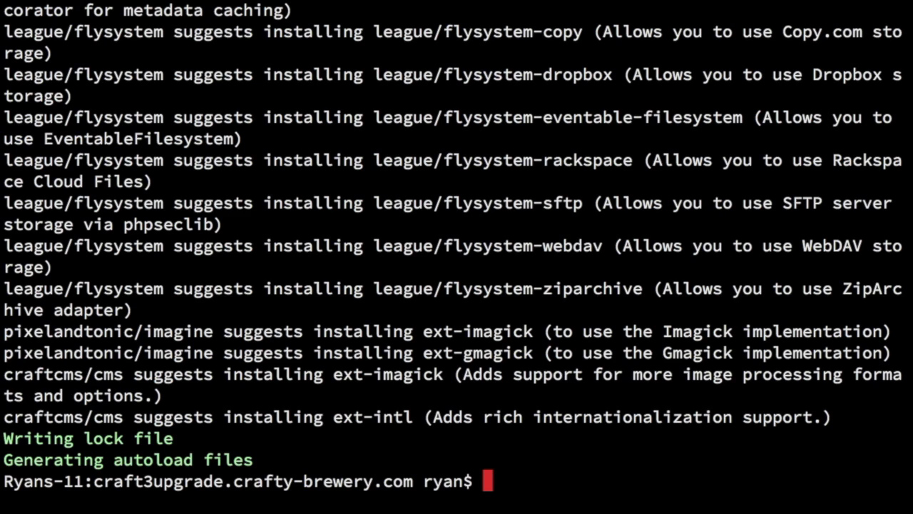
text(composer require craftcms/)
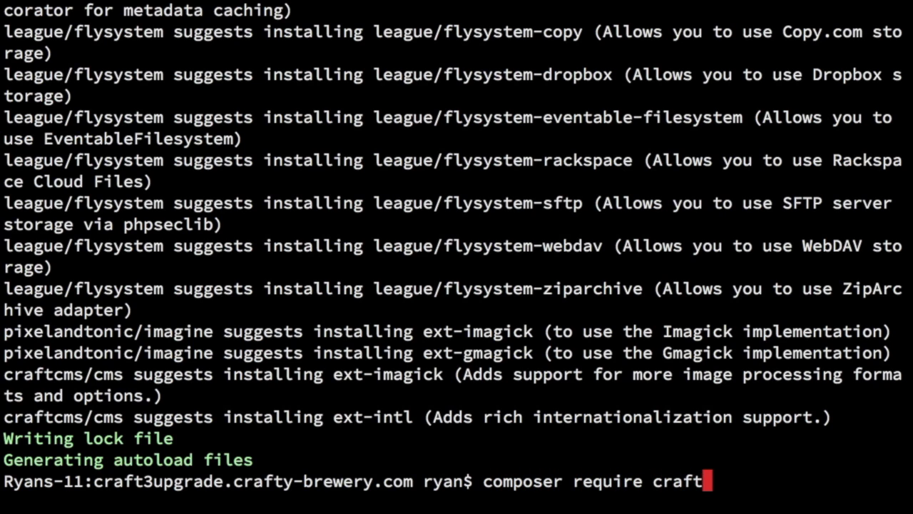
text(plugin-installer)
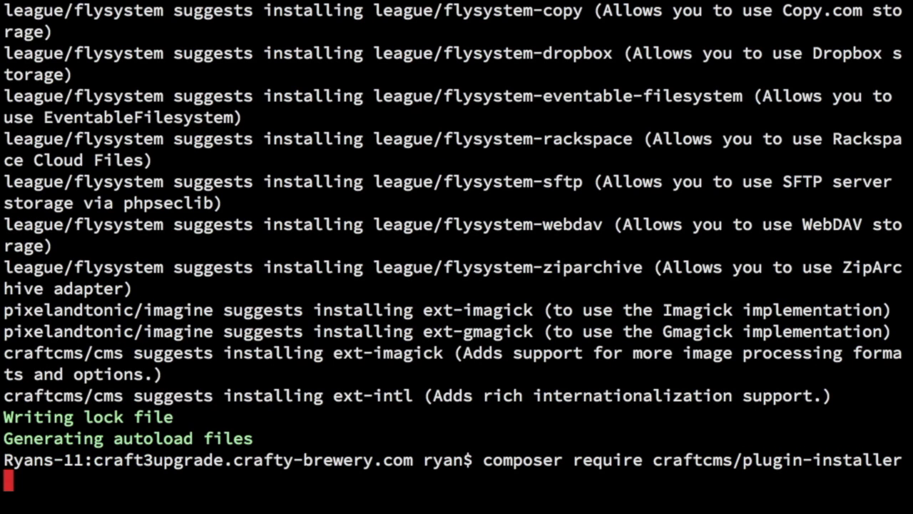
Install craftcms/plugin-installer 1.1.0 with Composer and clear the Terminal output
key(Return)
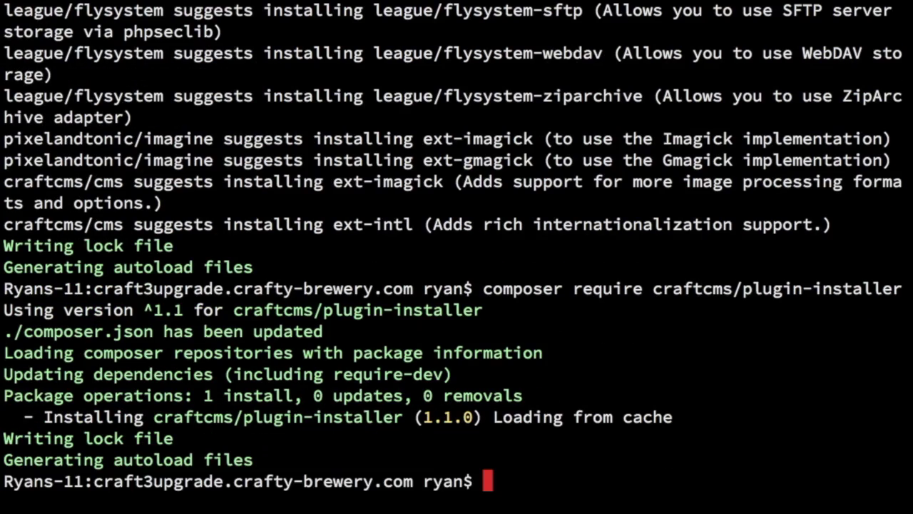
text(clear)
key(Return)
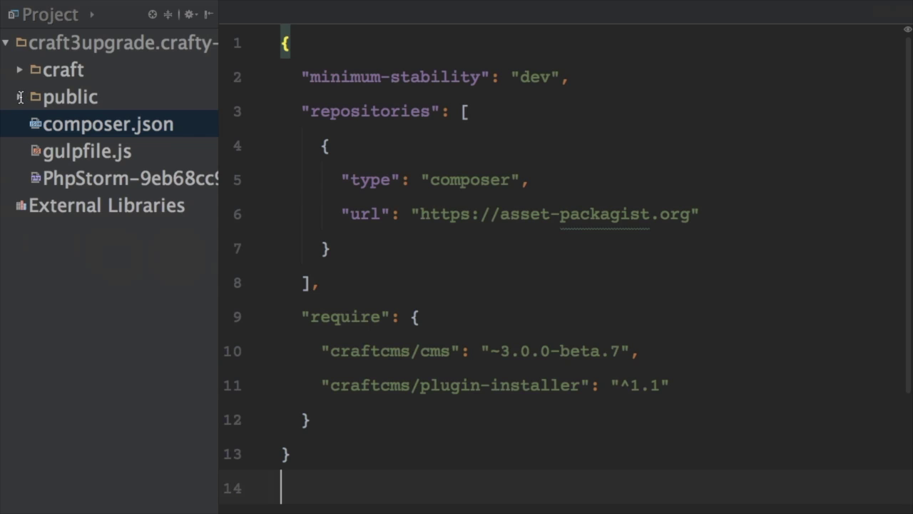
Open public/index.php in PhpStorm with all code selected, and select the guide's new bootstrap block
click(20, 97)
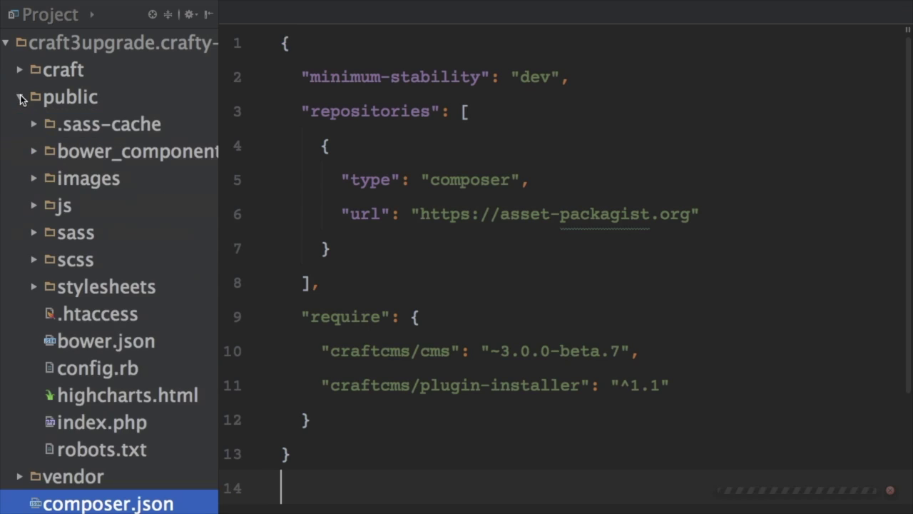
double_click(67, 422)
scroll(478, 308, down, 3)
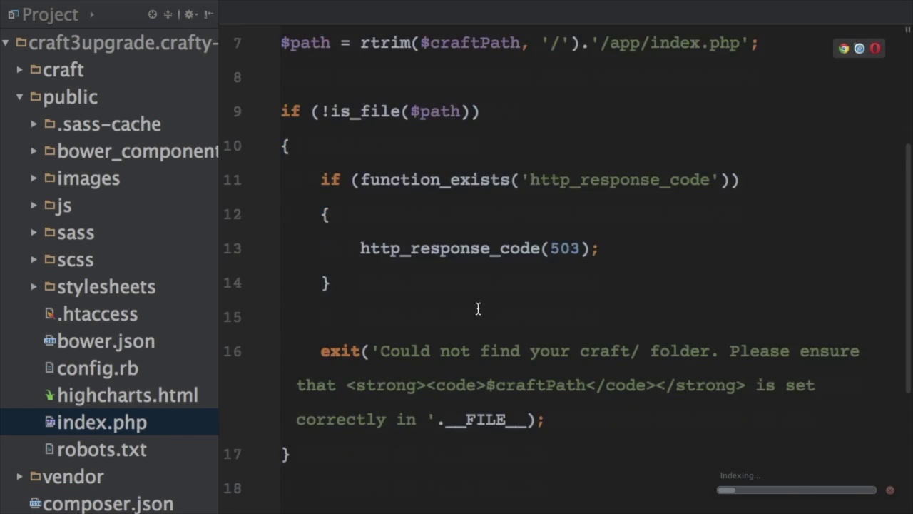
scroll(478, 308, up, 3)
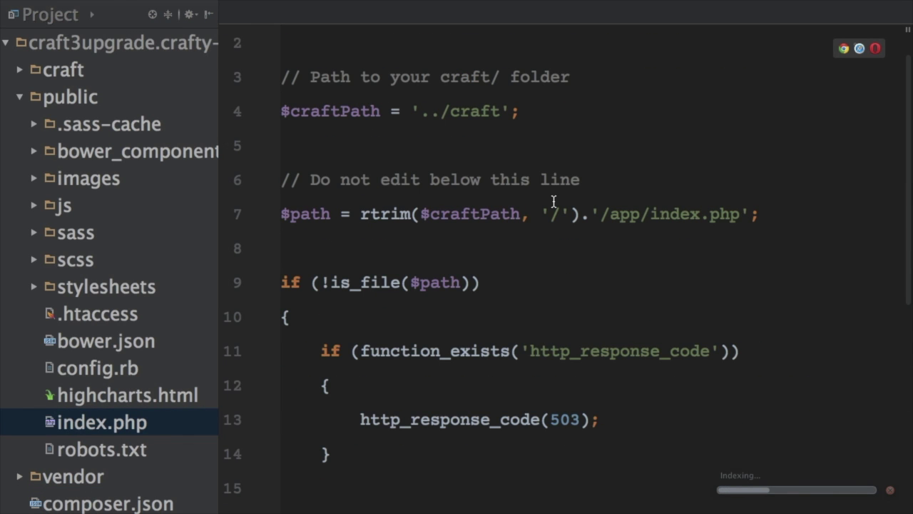
click(512, 214)
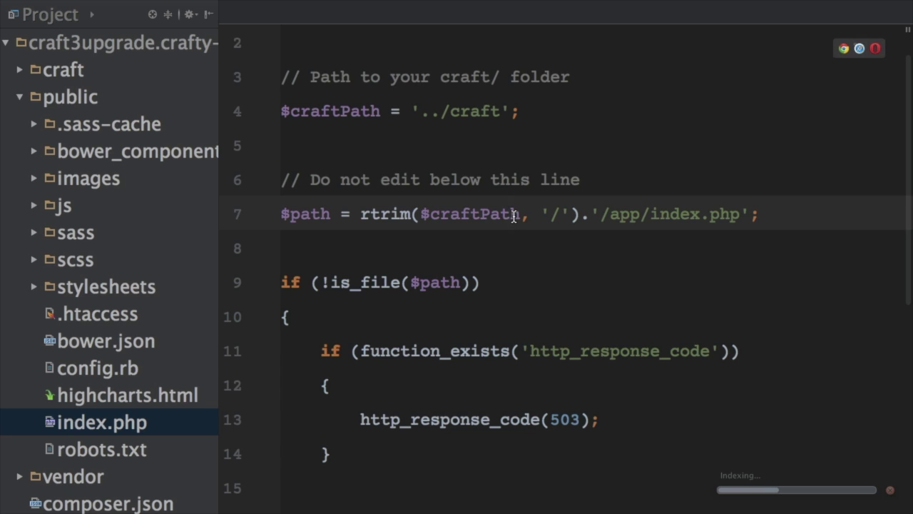
key(ctrl+a)
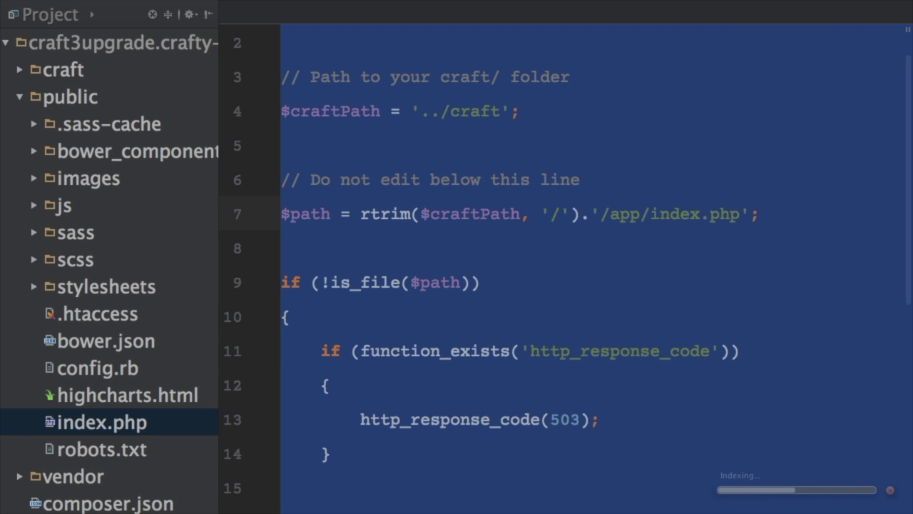
key(super+Tab)
drag(255, 287, 165, 155)
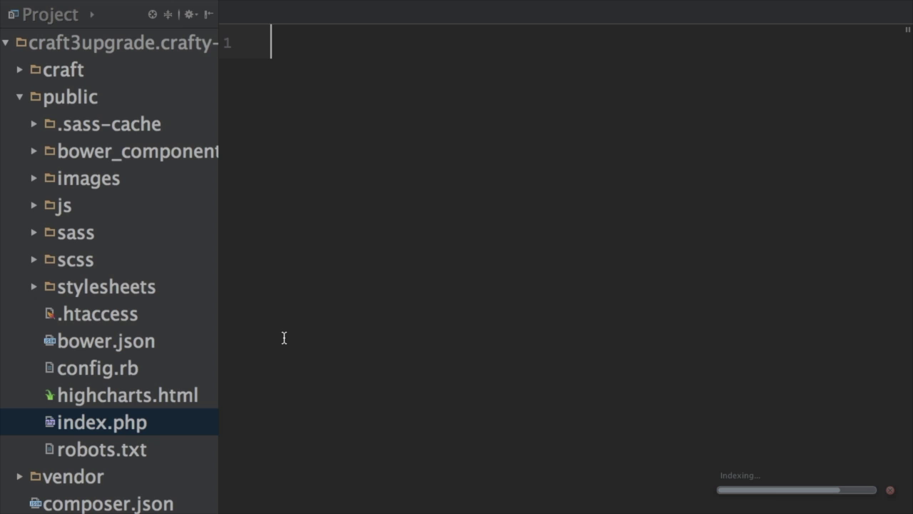
Paste the Craft 3 bootstrap code over the selected index.php contents
text(<?php  // Project root path $root = dirname(__DIR__);  // Load and run Craft define('CRAFT_BASE_PATH', $root.'/craft'); require_once $root.'/vendor/autoload.php'; $app = require $root.'/vendor/craftcms/cms/bootstrap/web.php'; $app->run();)
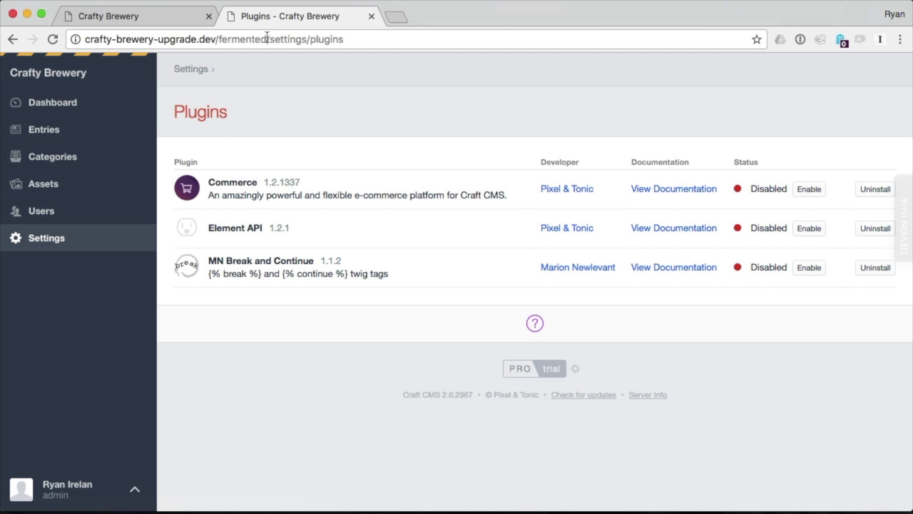
Load the control panel at /fermented/ and finish the pending database update
drag(269, 39, 371, 39)
key(BackSpace)
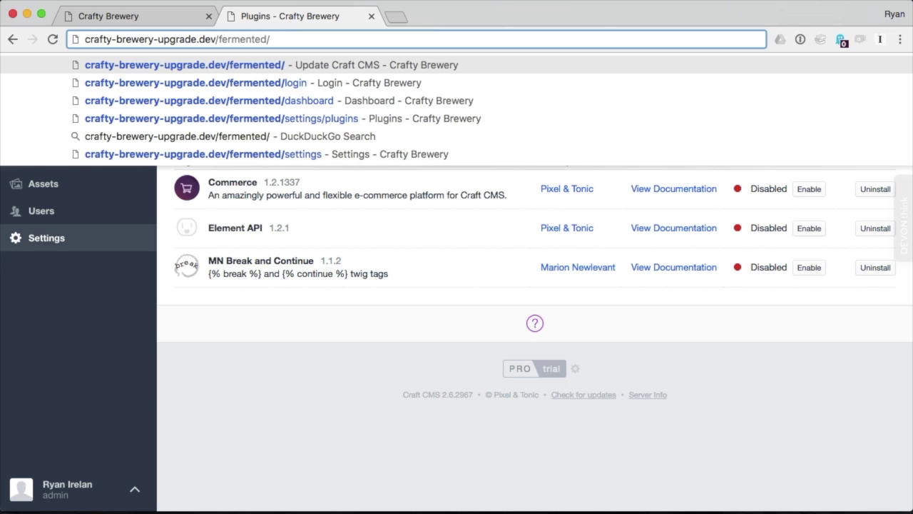
key(Return)
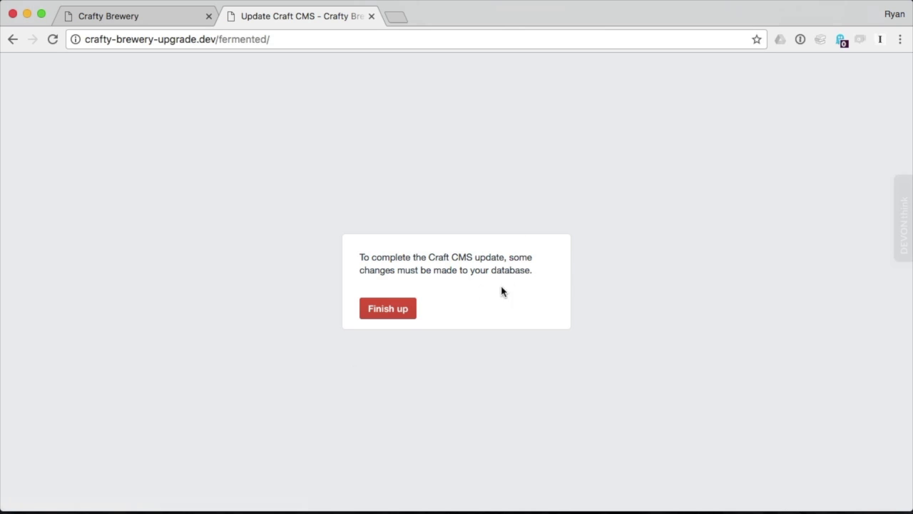
click(407, 309)
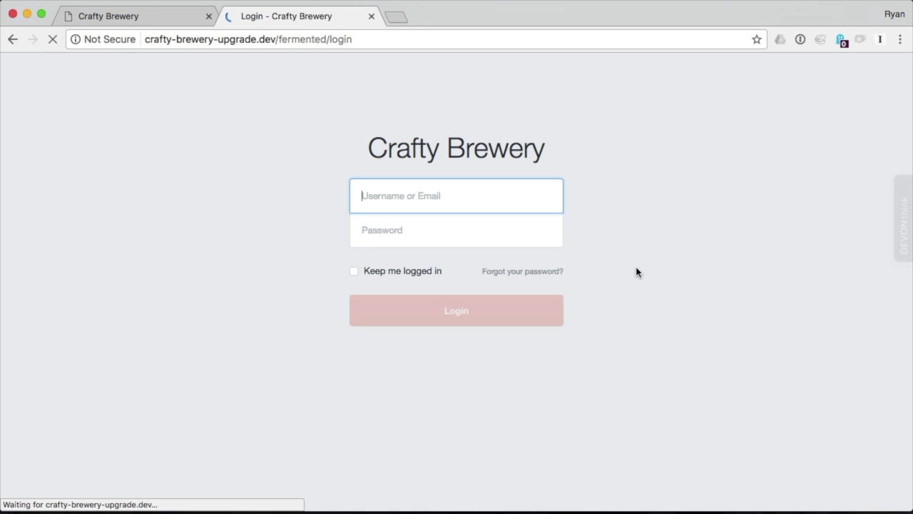
Log in with the admin account and confirm the footer shows Craft CMS 3.0.0-beta.7
text(admin)
key(Tab)
text(secret)
key(Return)
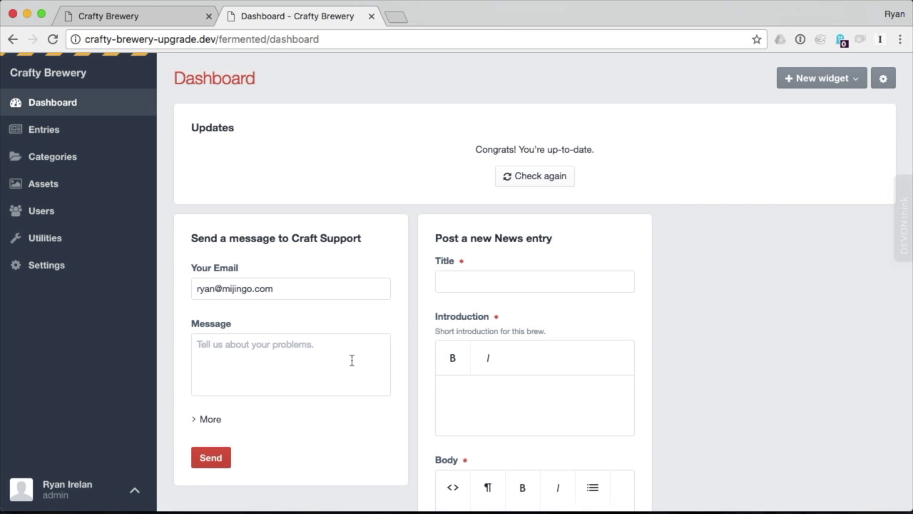
scroll(352, 362, down, 5)
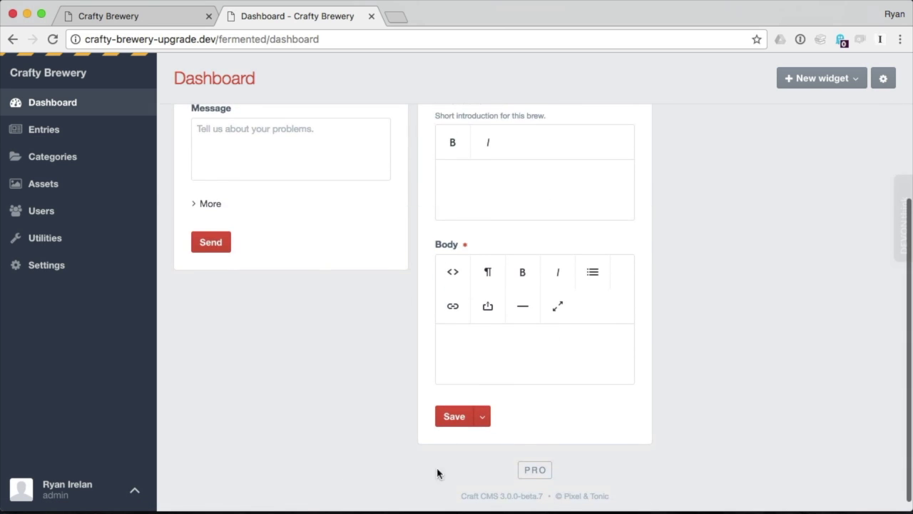
drag(460, 502, 533, 495)
drag(545, 495, 437, 491)
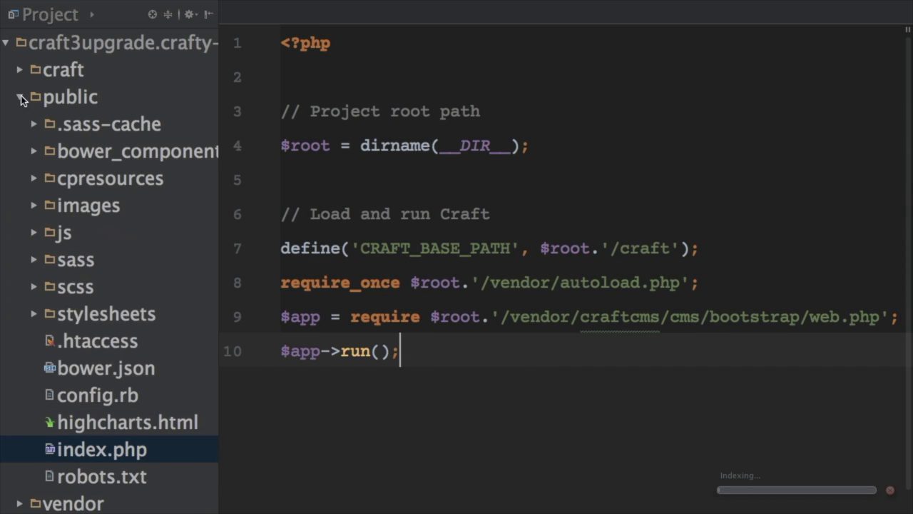
Inspect the craft/app folder and the vendor craftcms package in the Project tree
click(21, 97)
click(22, 72)
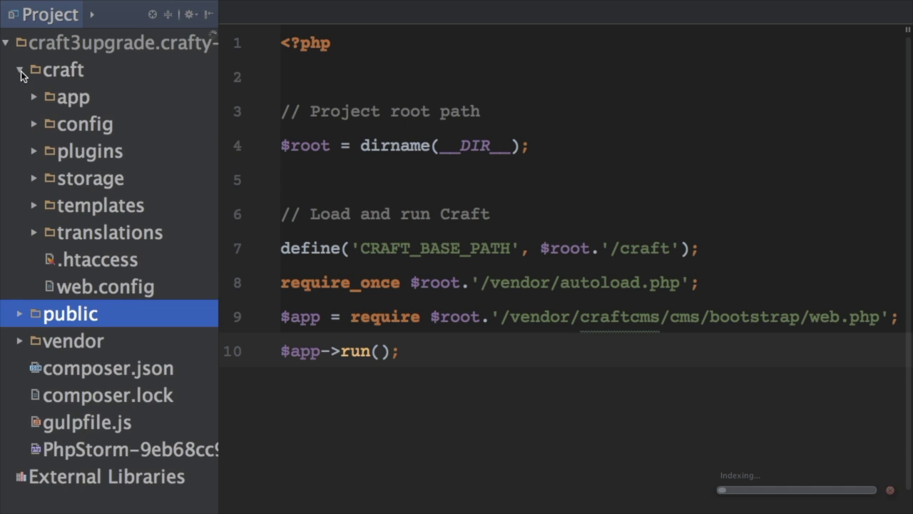
click(72, 98)
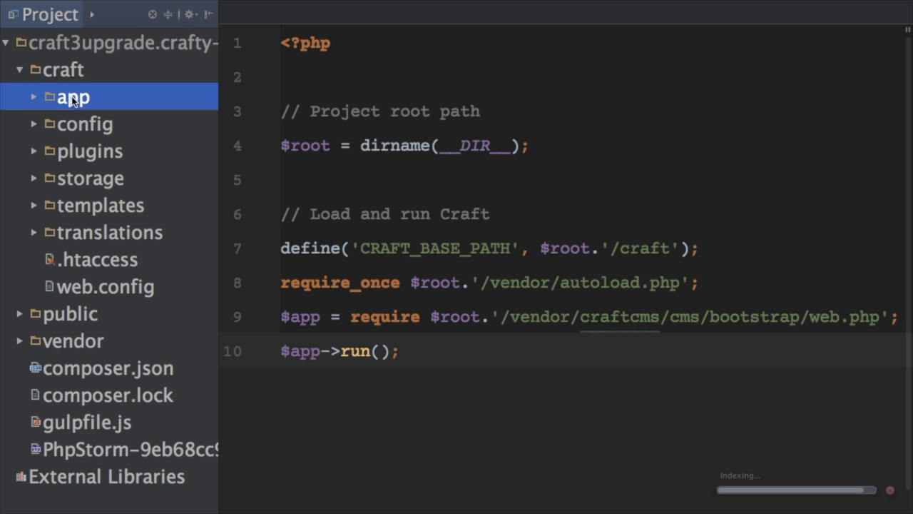
click(20, 70)
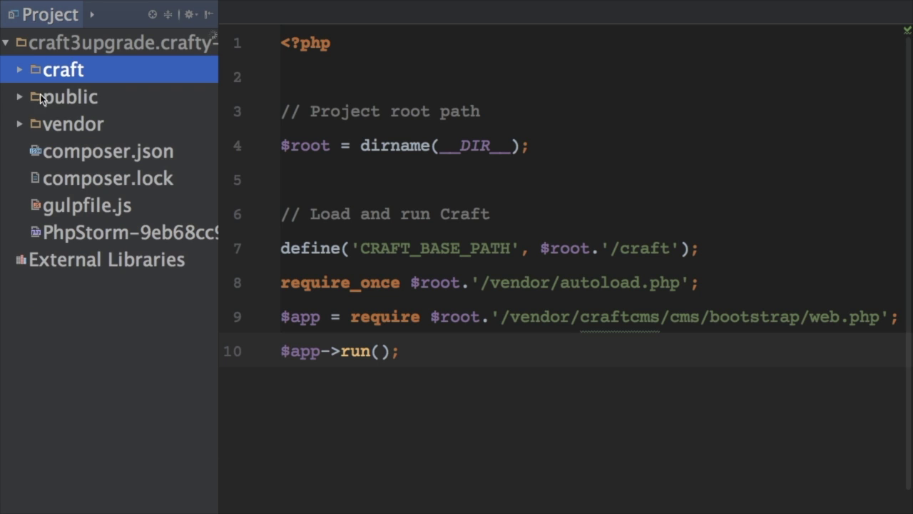
click(20, 125)
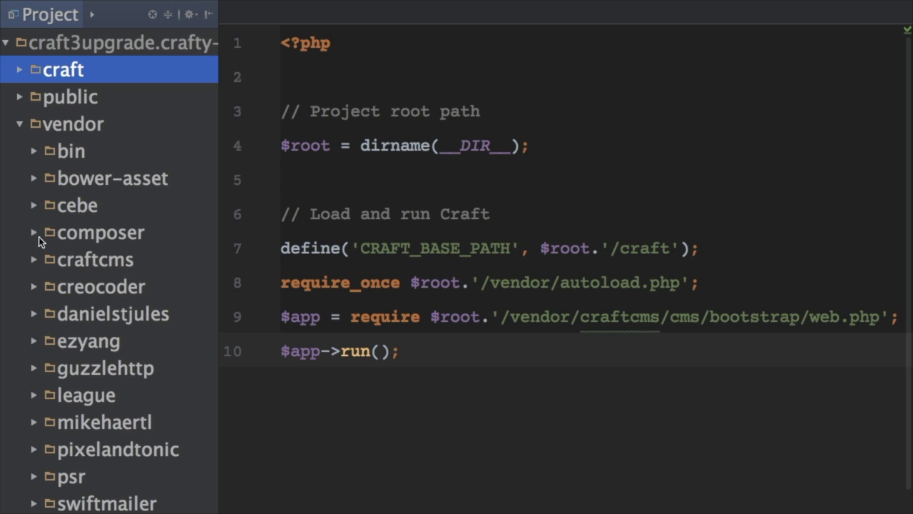
click(36, 259)
click(35, 259)
click(20, 124)
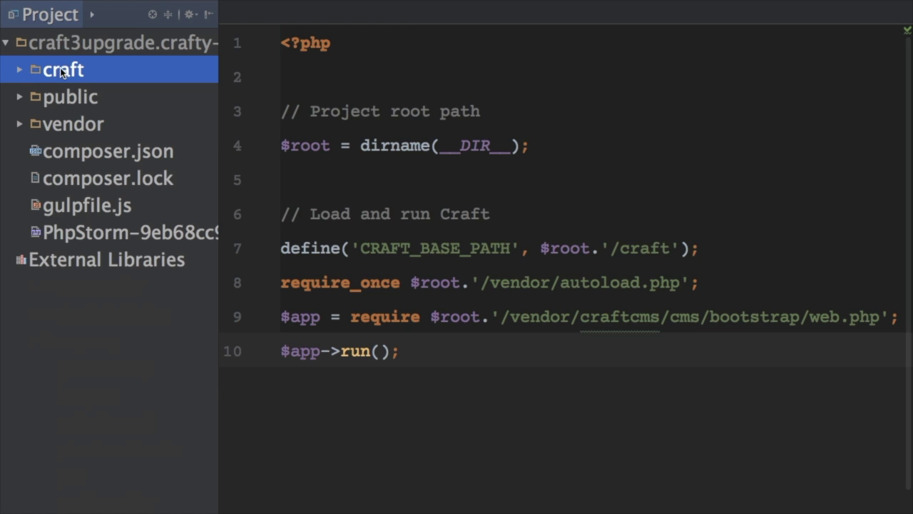
Delete the old craft/app folder and confirm the deletion
click(20, 71)
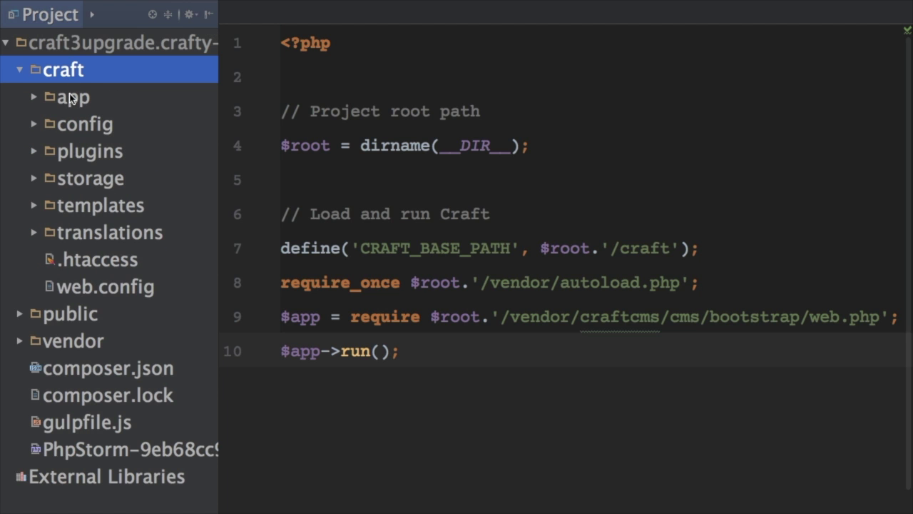
click(72, 99)
right_click(71, 98)
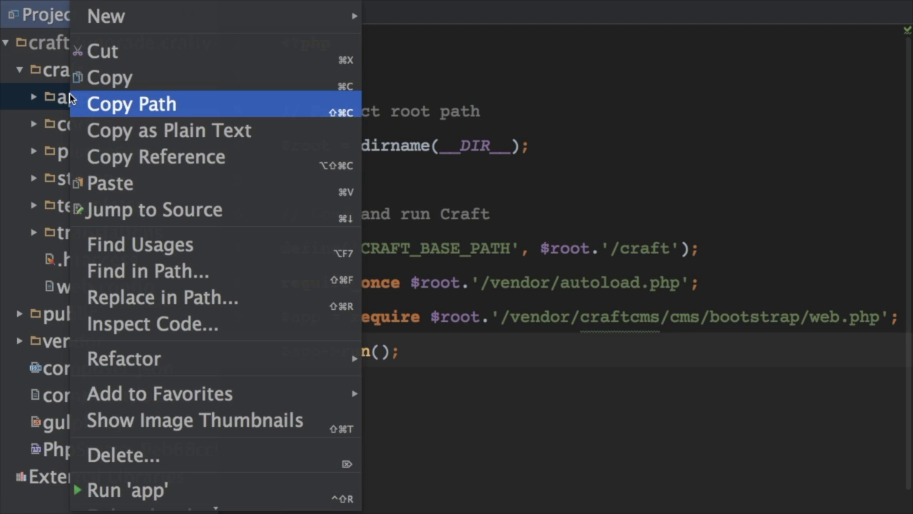
click(146, 454)
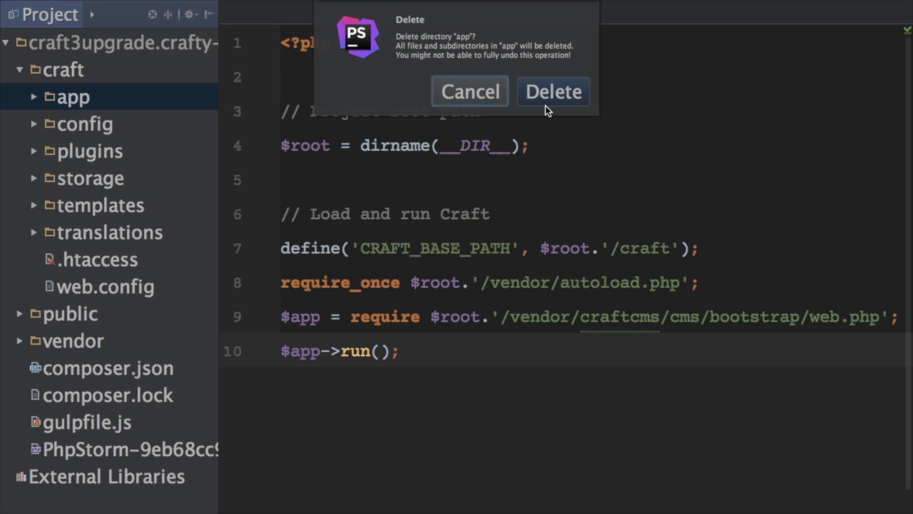
click(545, 104)
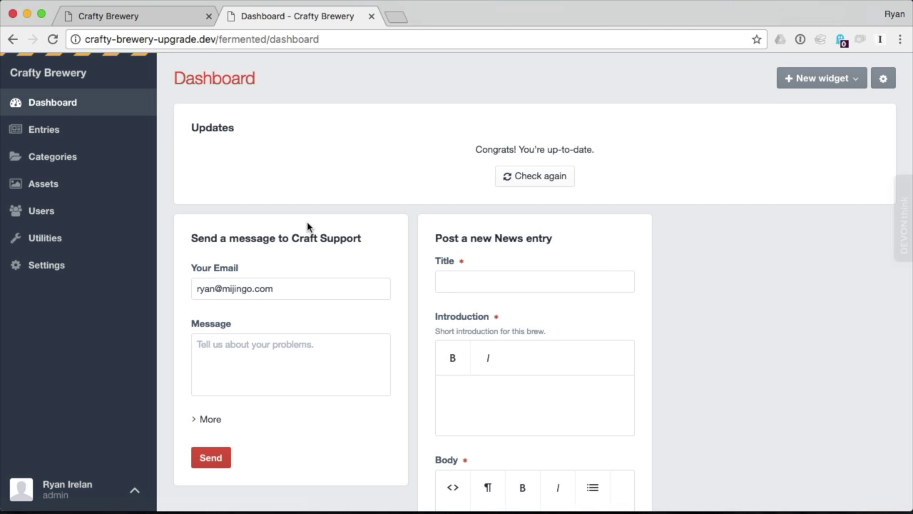
Open Entries, then reload the Crafty Brewery front end and view the Mystery Brew page
click(32, 130)
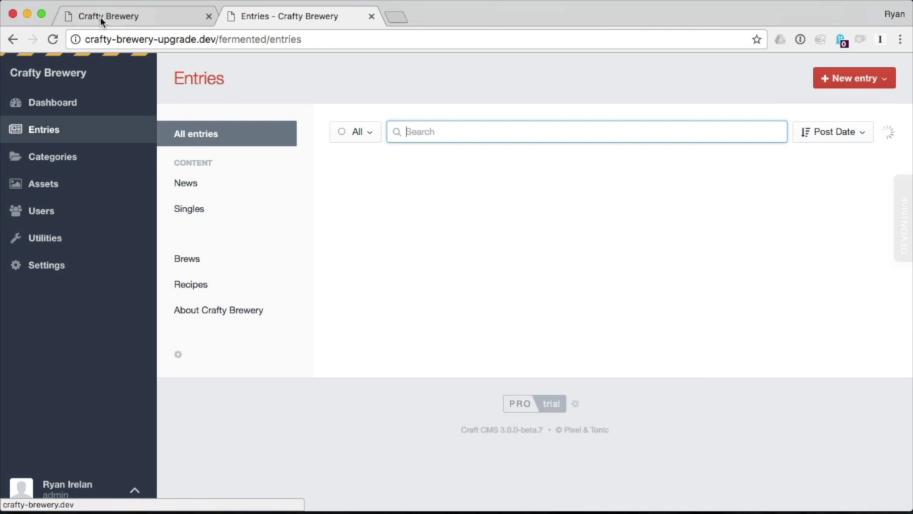
click(107, 15)
key(super+r)
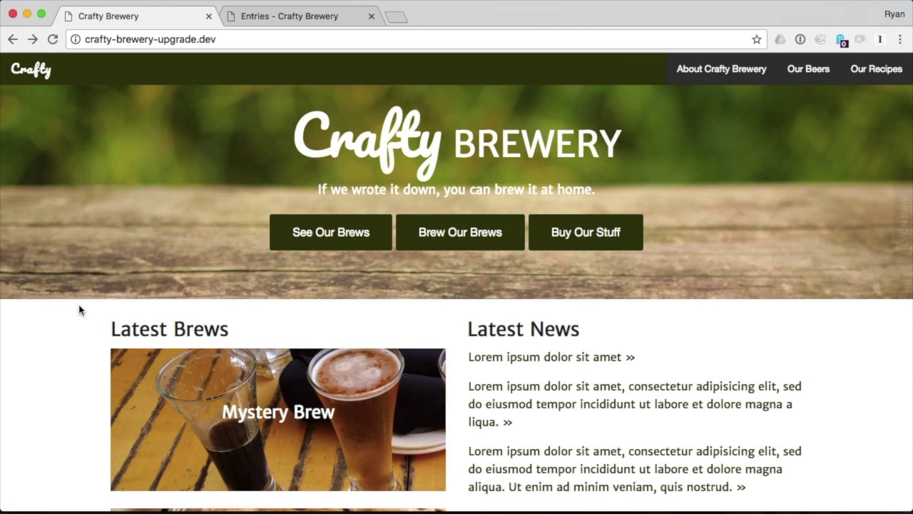
scroll(79, 309, down, 5)
click(298, 249)
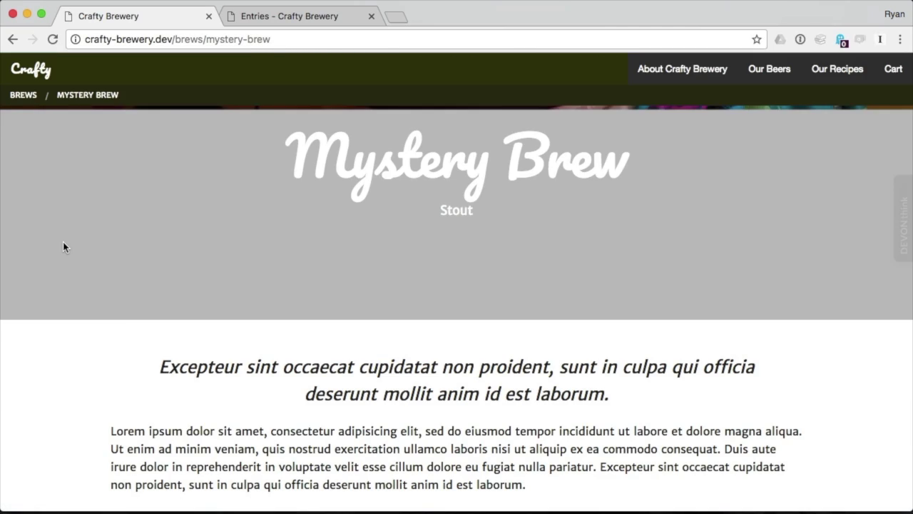
scroll(63, 247, down, 5)
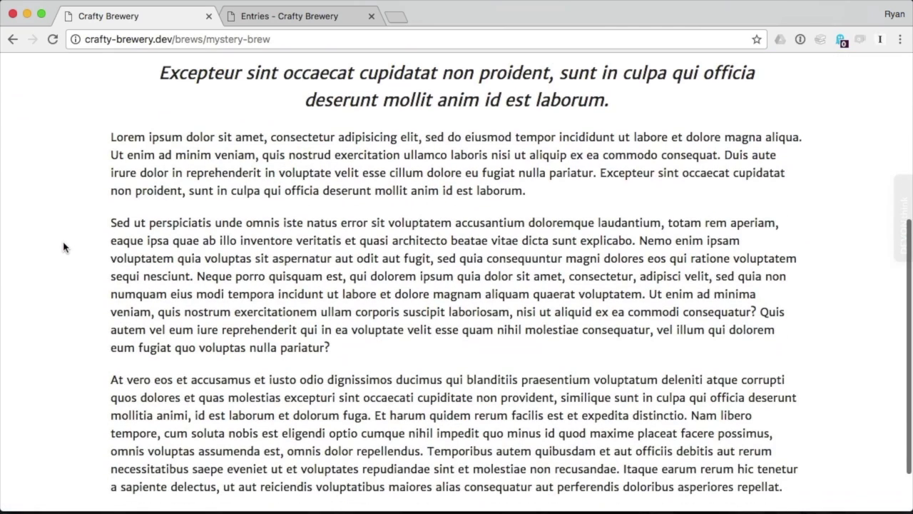
scroll(63, 247, up, 5)
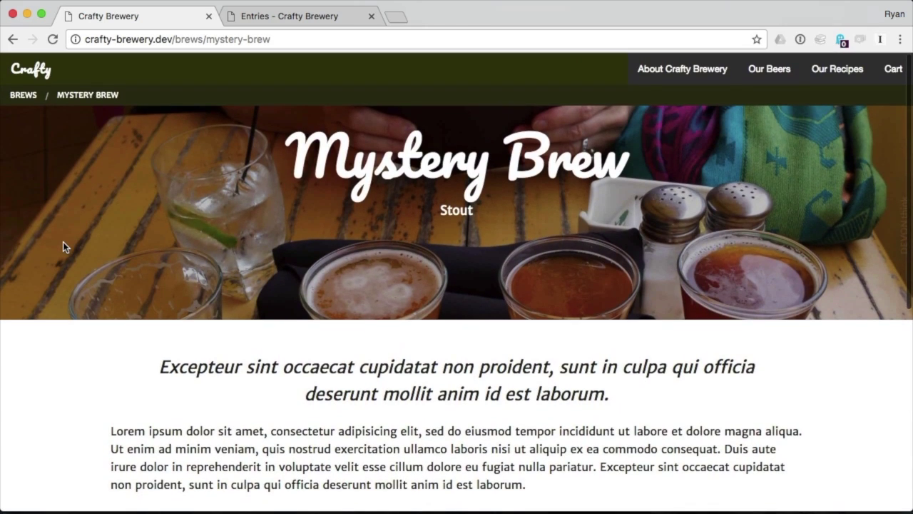